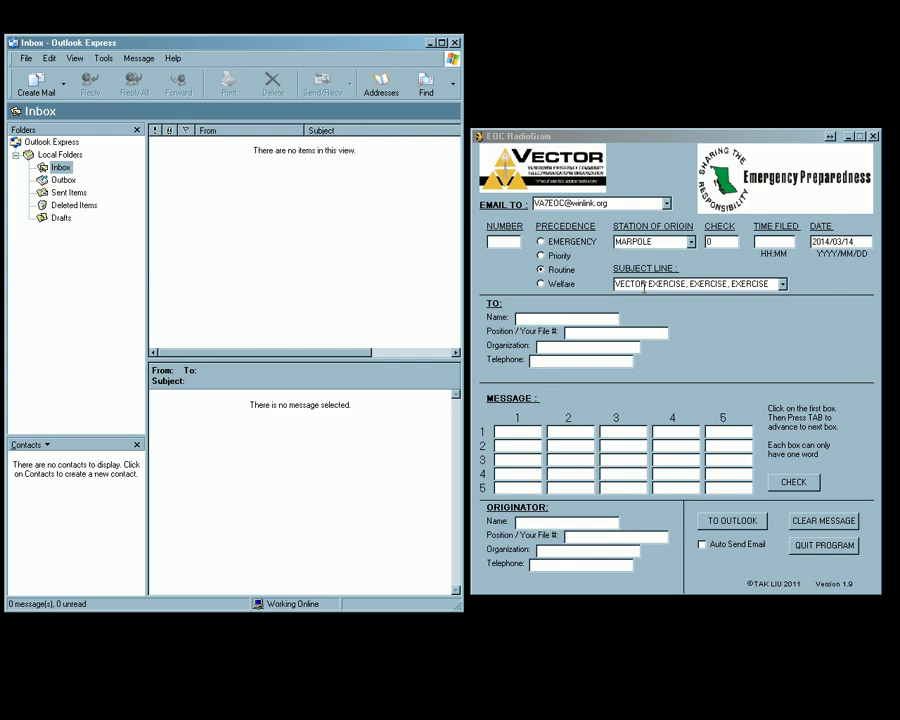
# Step: Enter message number 1 and leave the EMAIL TO recipient address at its default
pyautogui.click(509, 241)
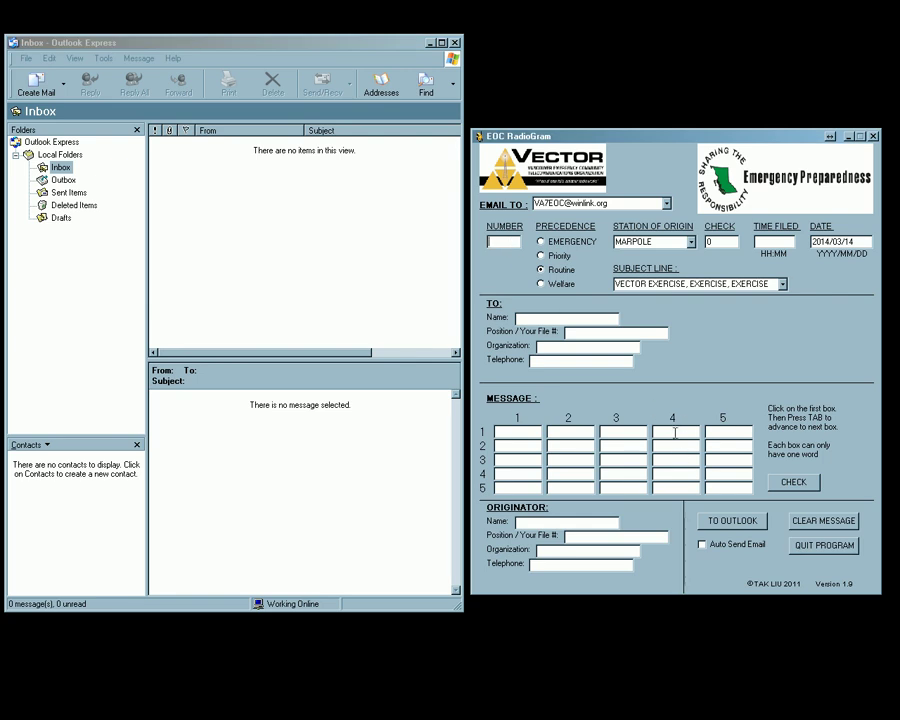
pyautogui.write('1')
pyautogui.click(666, 204)
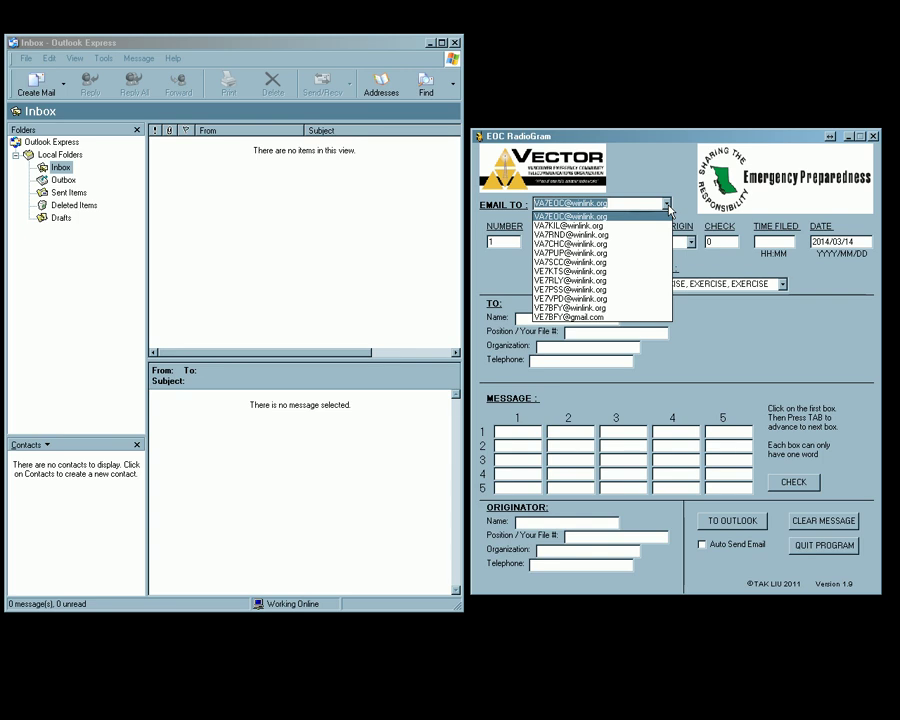
pyautogui.click(667, 205)
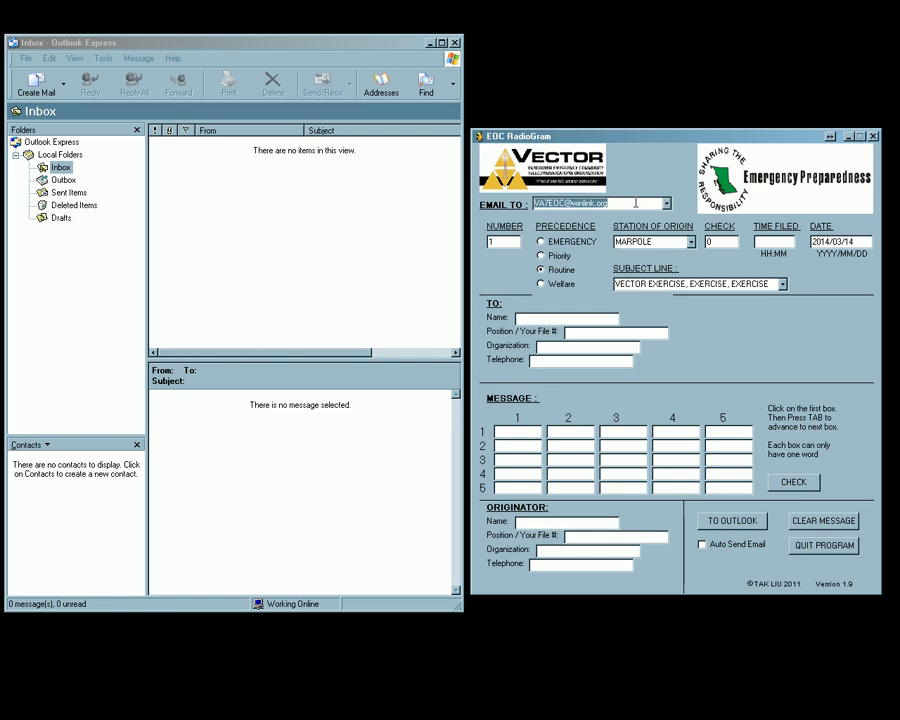
pyautogui.click(635, 203)
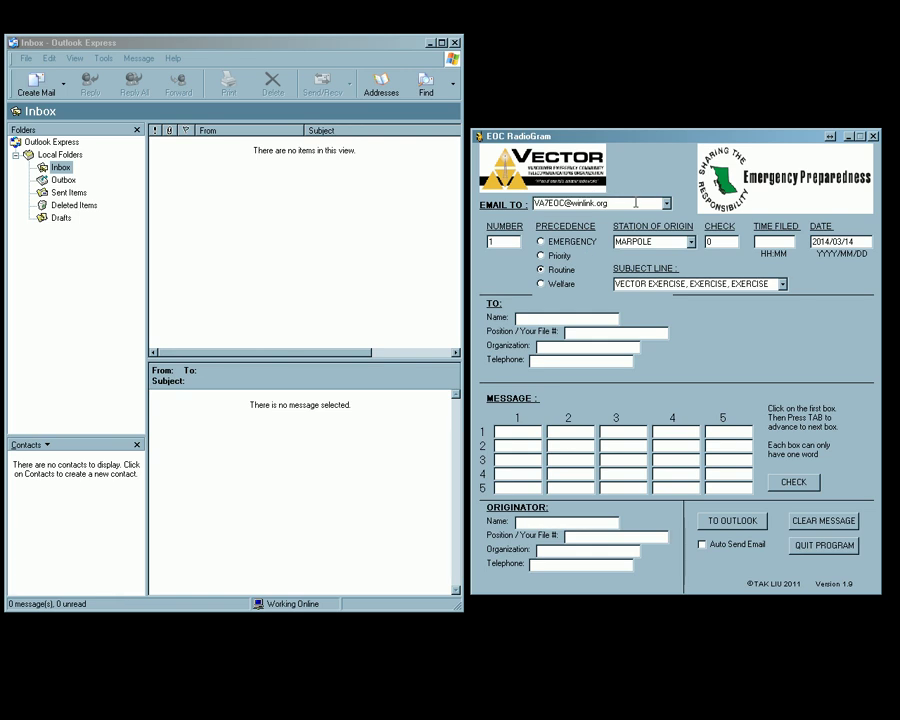
pyautogui.click(635, 242)
# Step: Try 'At my house' as the station of origin, then restore MARPOLE
pyautogui.click(690, 242)
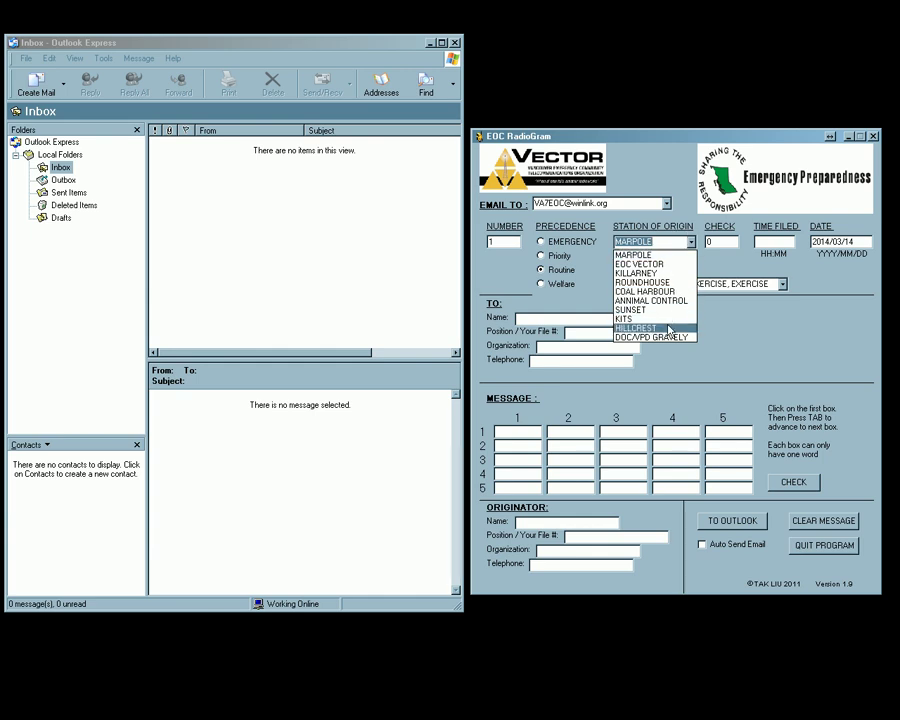
pyautogui.click(671, 243)
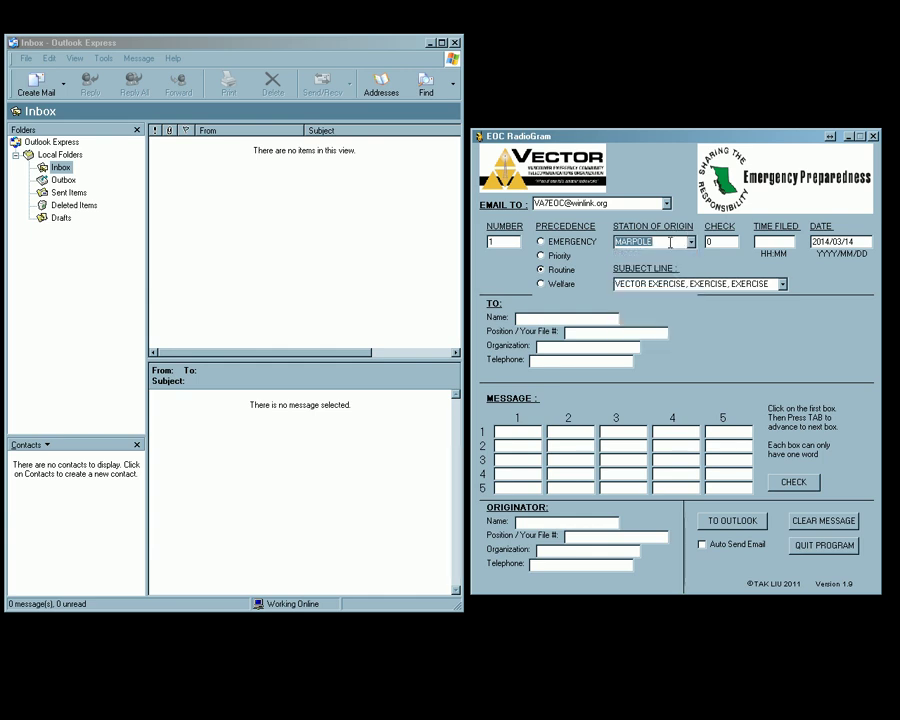
pyautogui.write('a')
pyautogui.write('A')
pyautogui.write('t my house')
pyautogui.click(690, 242)
pyautogui.click(666, 255)
# Step: Enter time filed 22:43 and keep subject VECTOR EXERCISE, EXERCISE, EXERCISE after trying VECTOR MESSAGE
pyautogui.click(768, 241)
pyautogui.write('22:43')
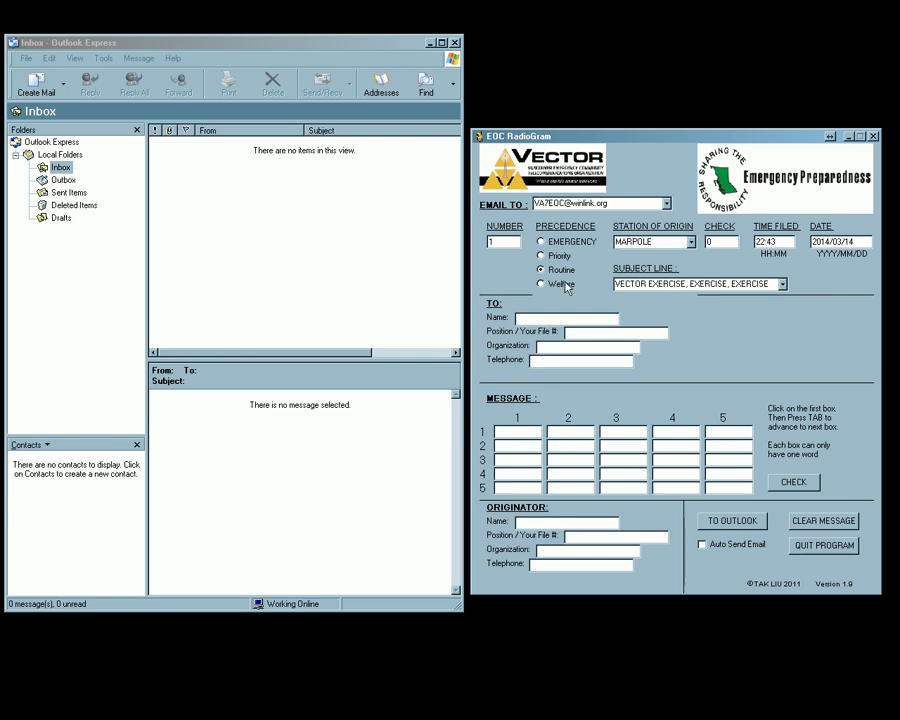
pyautogui.click(784, 285)
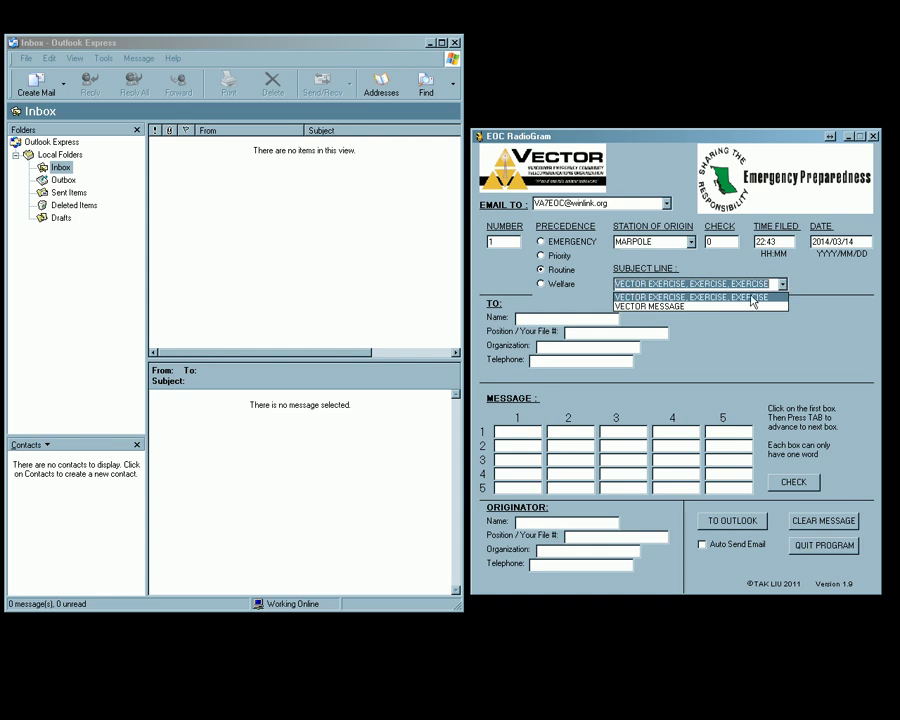
pyautogui.click(706, 306)
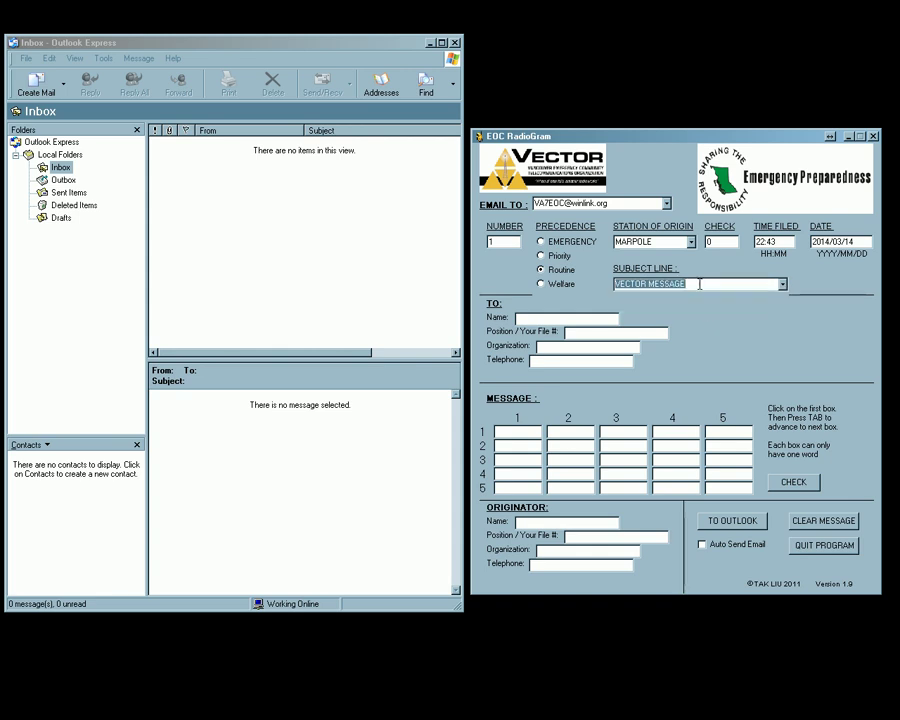
pyautogui.click(784, 284)
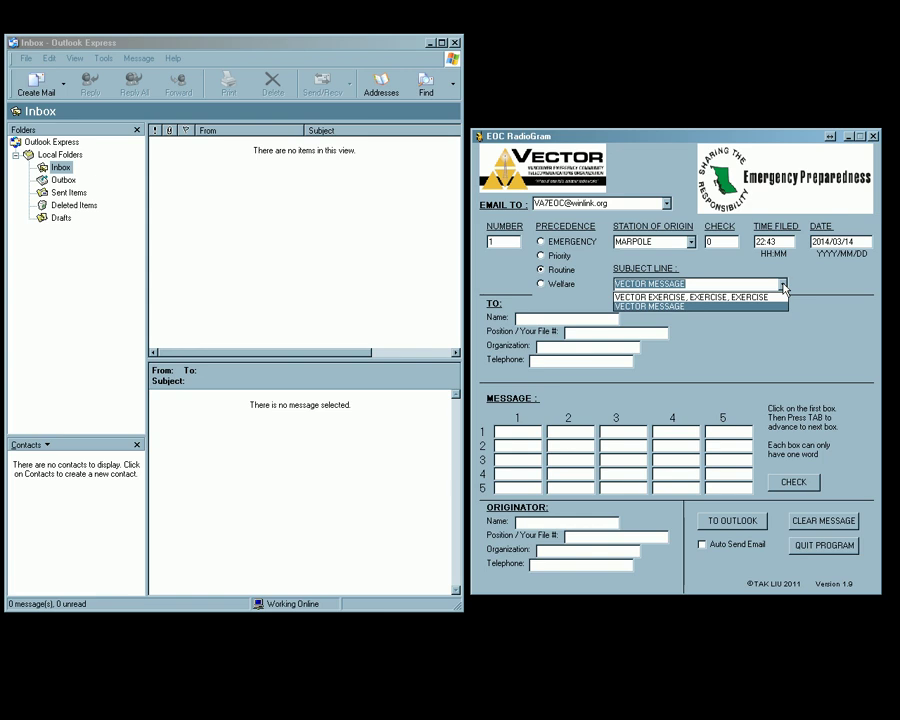
pyautogui.click(745, 297)
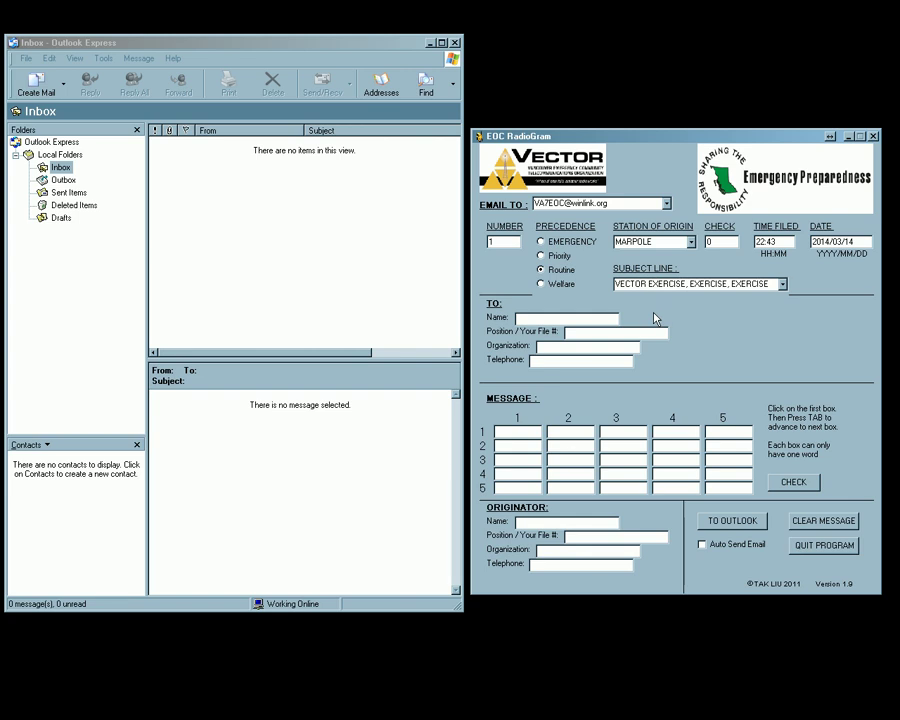
pyautogui.click(557, 319)
# Step: Fill the To block with name EOC, position Ambulance, organization Whatever, and a telephone number
pyautogui.write('EOC')
pyautogui.click(603, 333)
pyautogui.write('Ambulance')
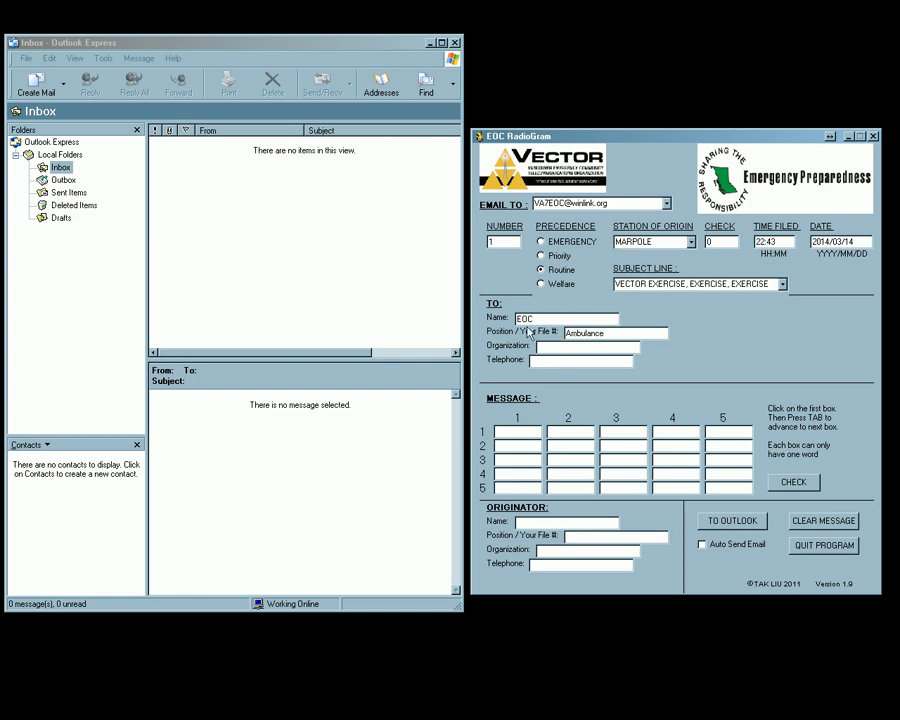
pyautogui.click(567, 348)
pyautogui.write('Whatever')
pyautogui.click(549, 360)
pyautogui.write('555-1212')
pyautogui.click(514, 431)
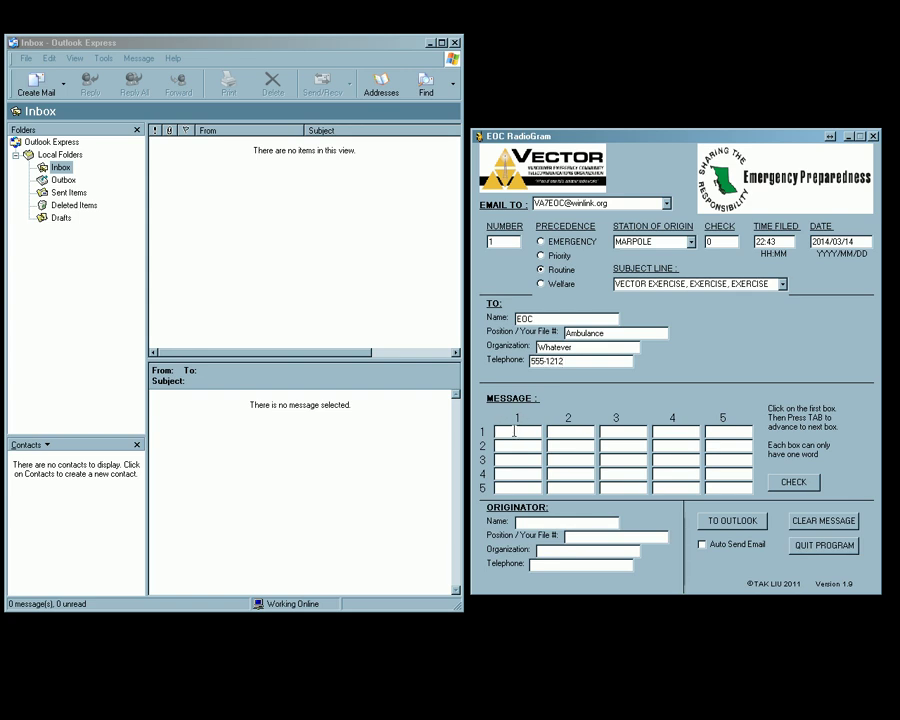
# Step: Enter 'This', 'is', 'a' and a partial 'messa' into the first four message word boxes
pyautogui.write('This')
pyautogui.press('Tab')
pyautogui.write('is')
pyautogui.press('Tab')
pyautogui.write('a')
pyautogui.press('Tab')
pyautogui.write('messa')
# Step: Replace the fourth word with 'test', add 'message', and put X on the next row
pyautogui.doubleClick(656, 431)
pyautogui.press('BackSpace')
pyautogui.write('test')
pyautogui.press('Tab')
pyautogui.write('message')
pyautogui.press('Tab')
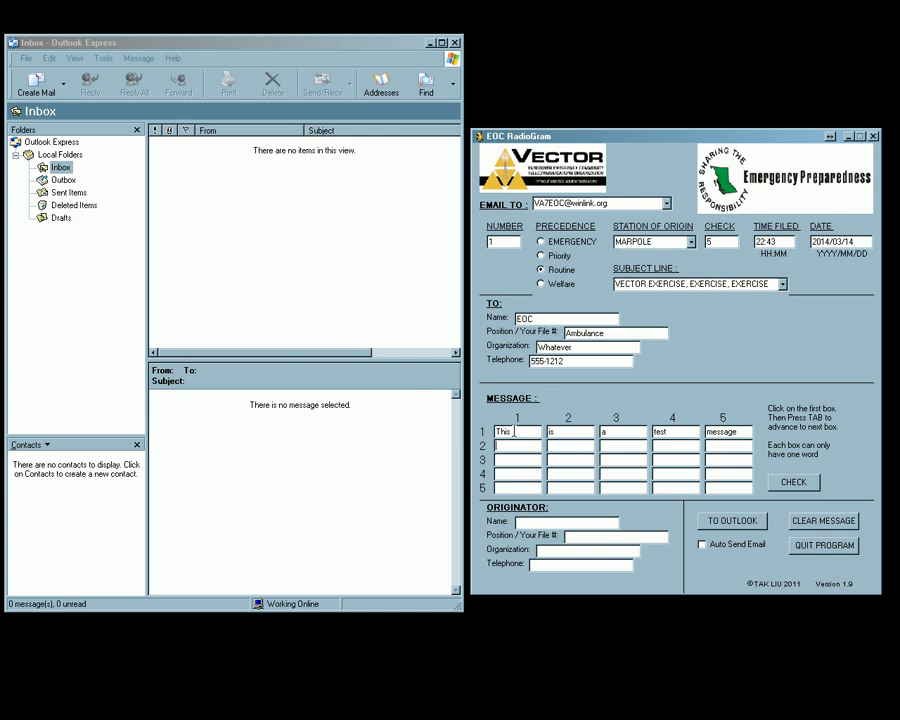
pyautogui.write('X')
# Step: Fill the originator's name, position Radio Operator, organization Vector, and telephone number
pyautogui.click(554, 522)
pyautogui.write('My')
pyautogui.write('R')
pyautogui.write('adio Operator')
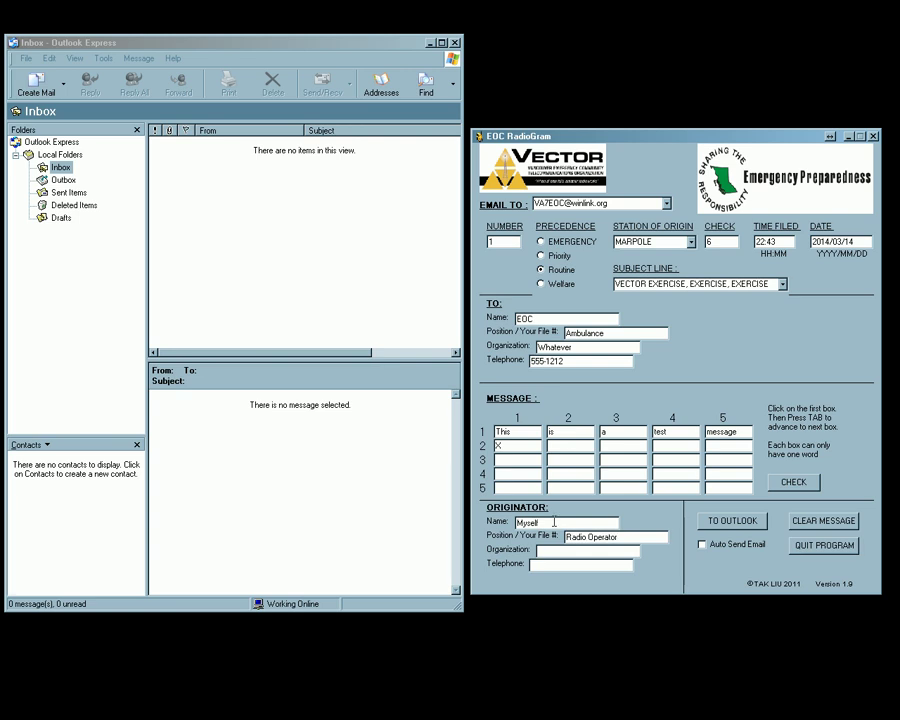
pyautogui.press('Tab')
pyautogui.write('Vec')
pyautogui.write('or')
pyautogui.write('555-1111')
# Step: Export the radiogram to an Outlook Express email titled MARPOLE 6 and enable Auto Send Email
pyautogui.click(722, 531)
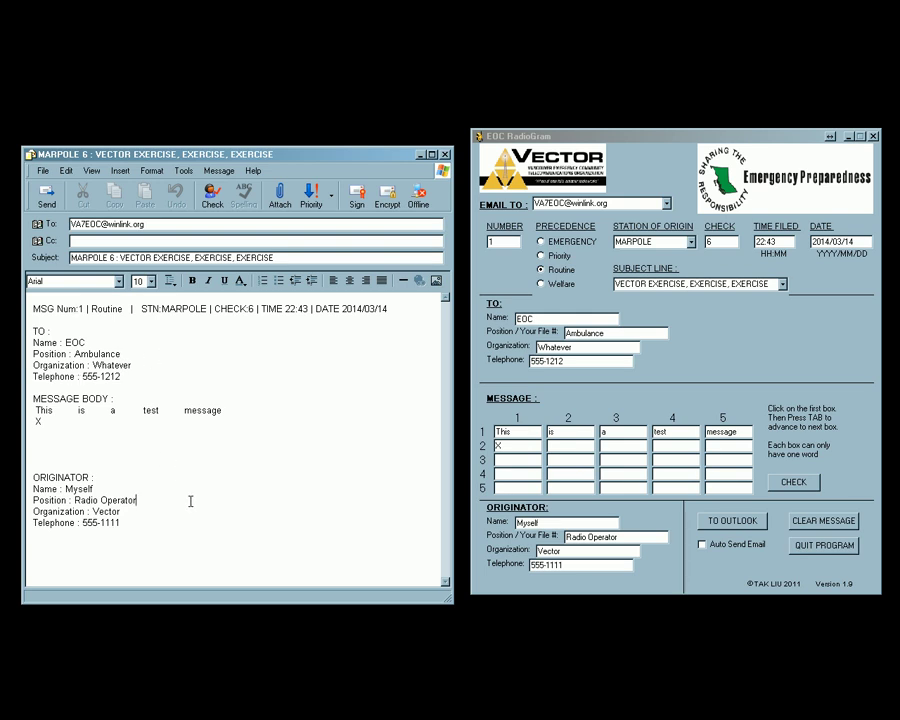
pyautogui.click(162, 517)
pyautogui.click(703, 546)
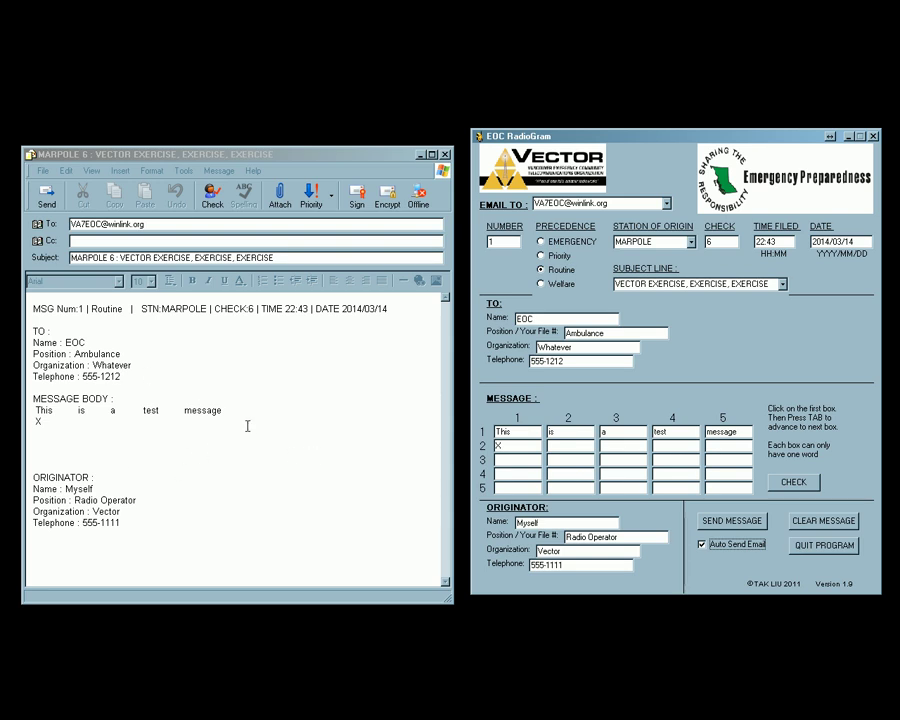
# Step: Turn Auto Send Email off and clear the form, then select the date and time filed fields
pyautogui.click(702, 545)
pyautogui.click(813, 524)
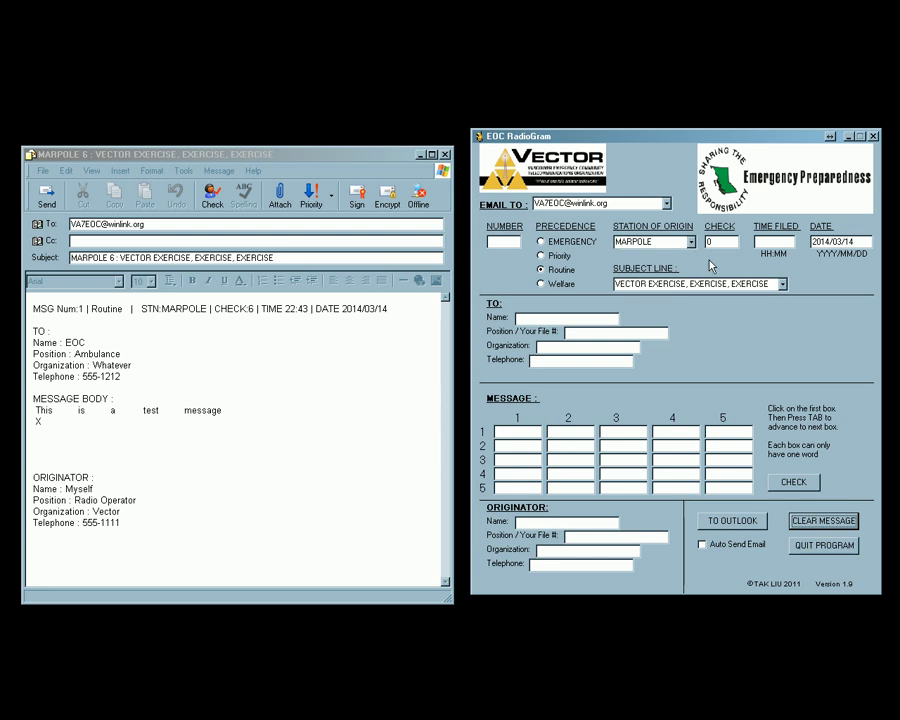
pyautogui.doubleClick(855, 239)
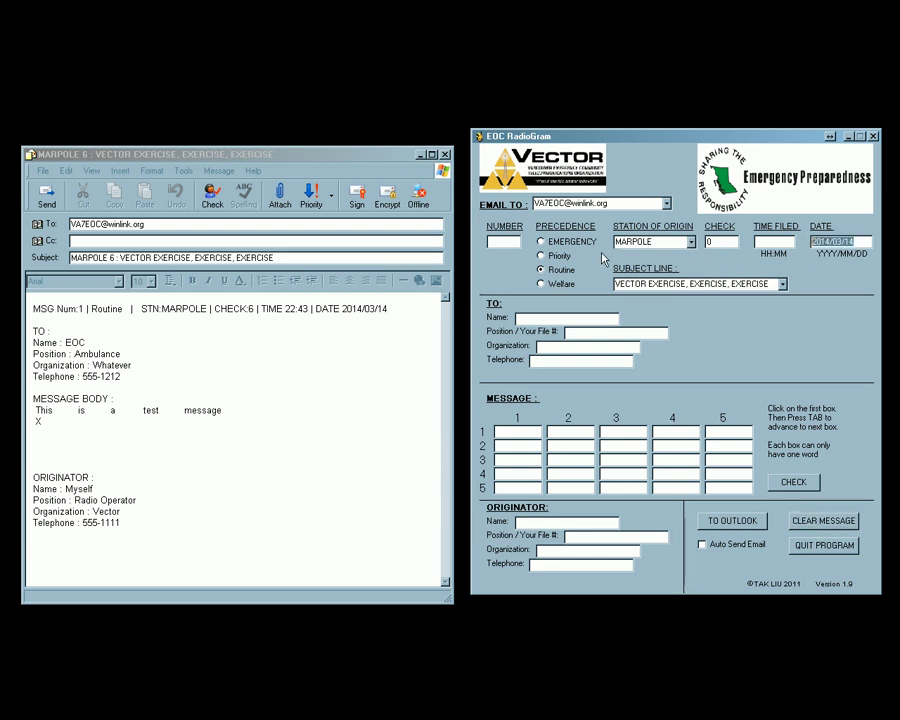
pyautogui.click(766, 241)
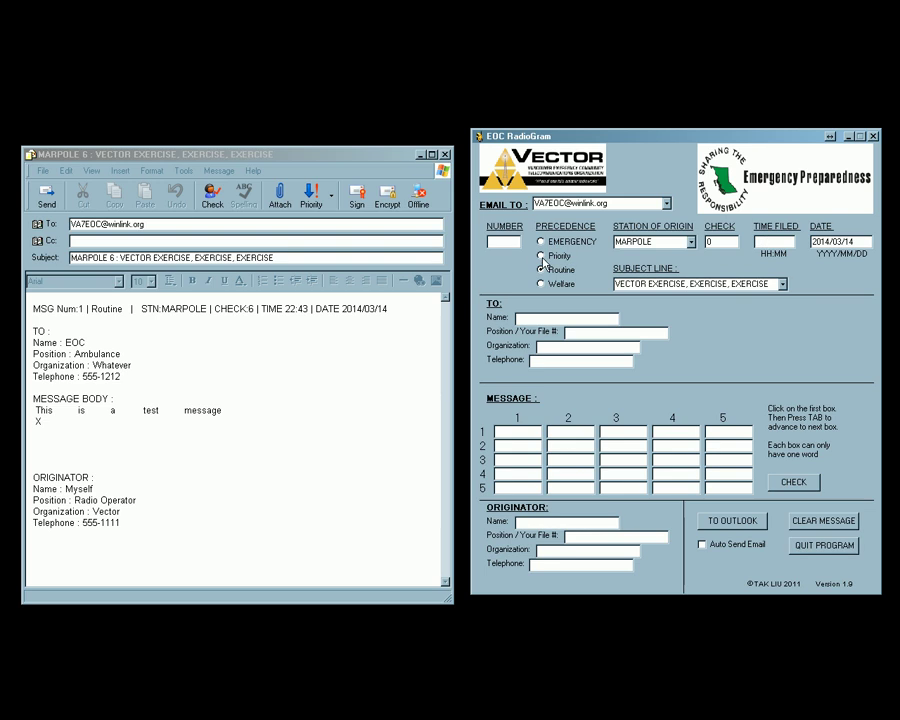